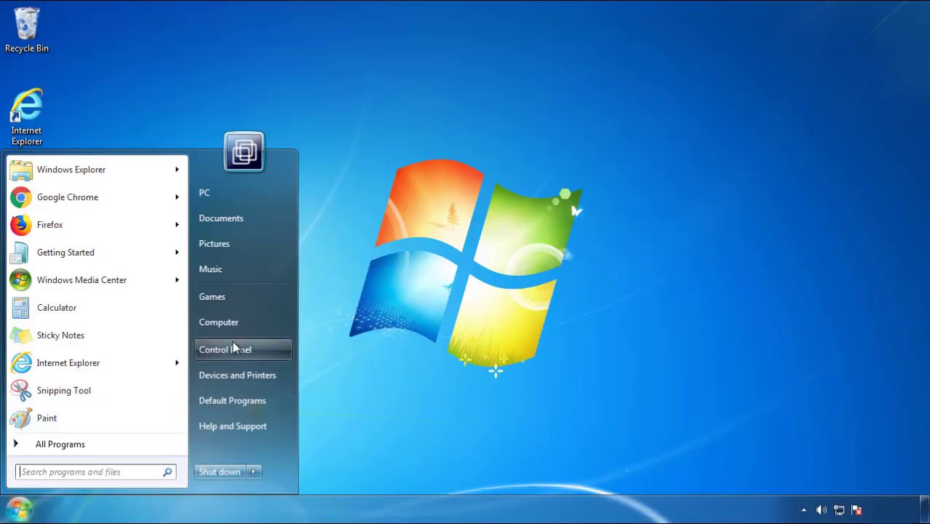
Uninstall SearchMine 2.00 from Control Panel's program list, sorted with the newest installs first.
{"action": "left_click", "coordinate": [233, 348]}
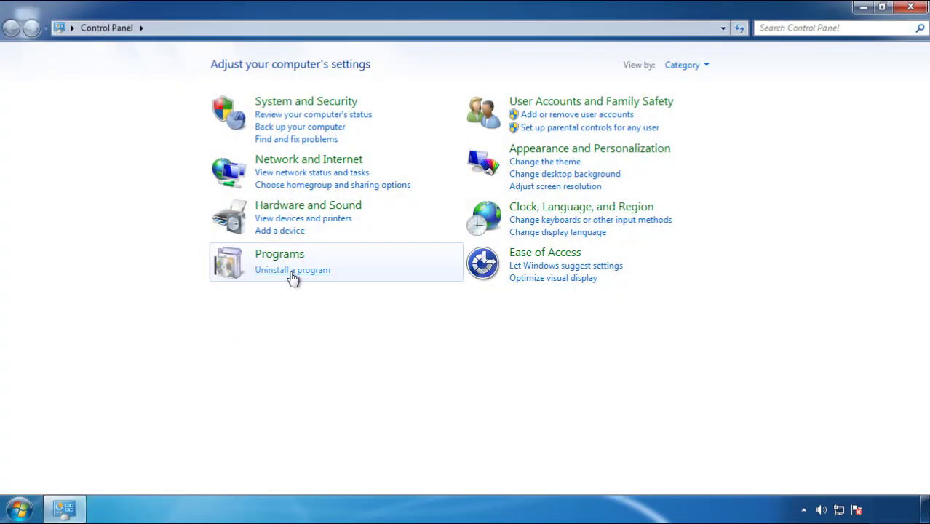
{"action": "left_click", "coordinate": [290, 278]}
{"action": "left_click", "coordinate": [546, 139]}
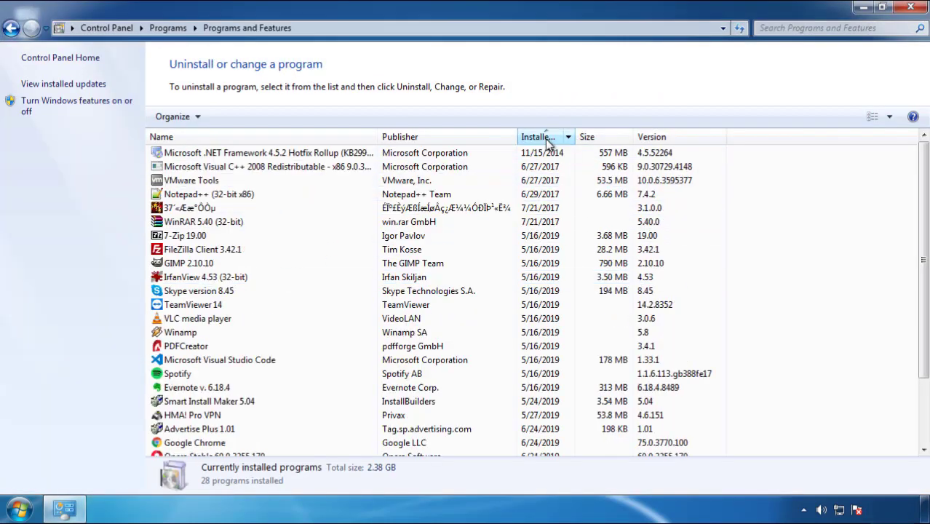
{"action": "left_click", "coordinate": [546, 139]}
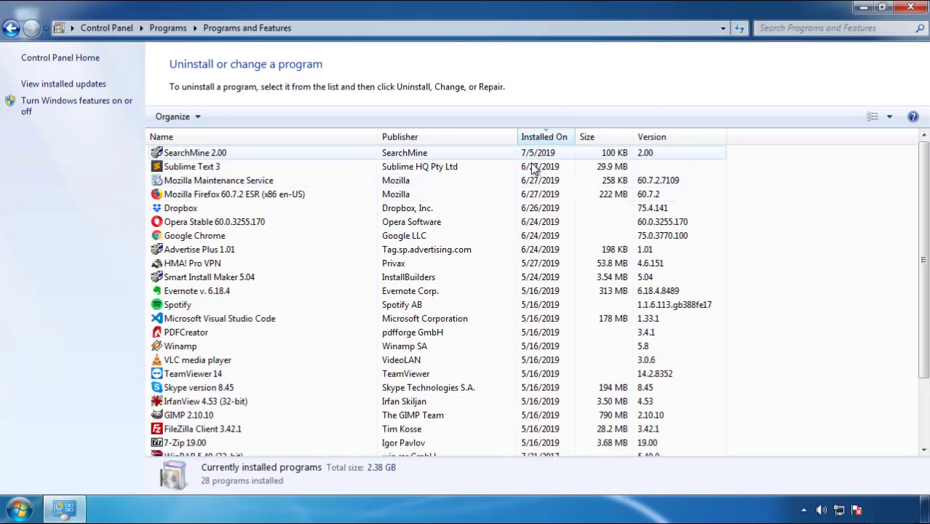
{"action": "left_click", "coordinate": [195, 155]}
{"action": "left_click", "coordinate": [231, 116]}
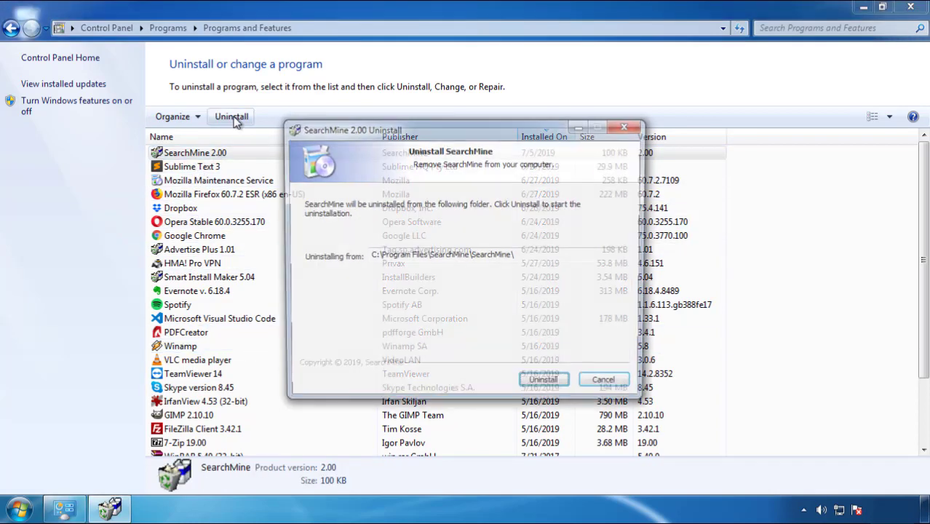
{"action": "left_click", "coordinate": [541, 387]}
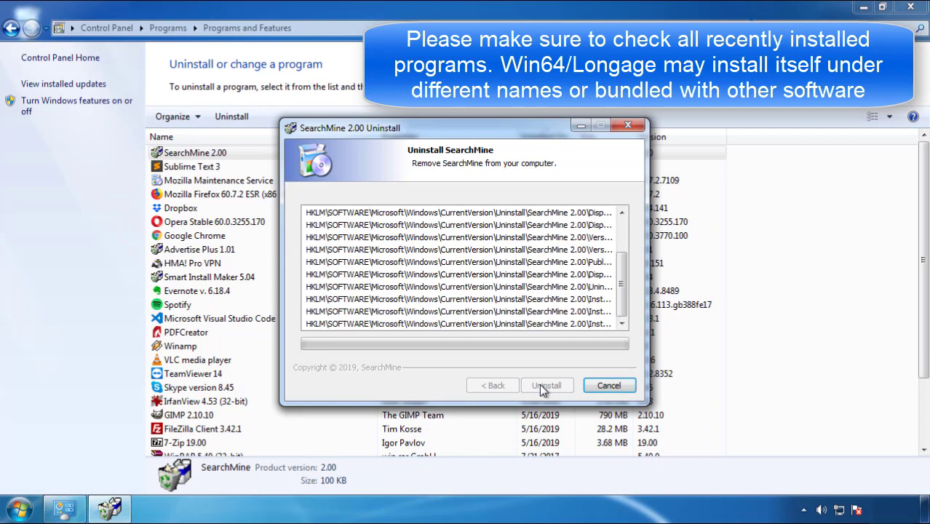
{"action": "left_click", "coordinate": [547, 385]}
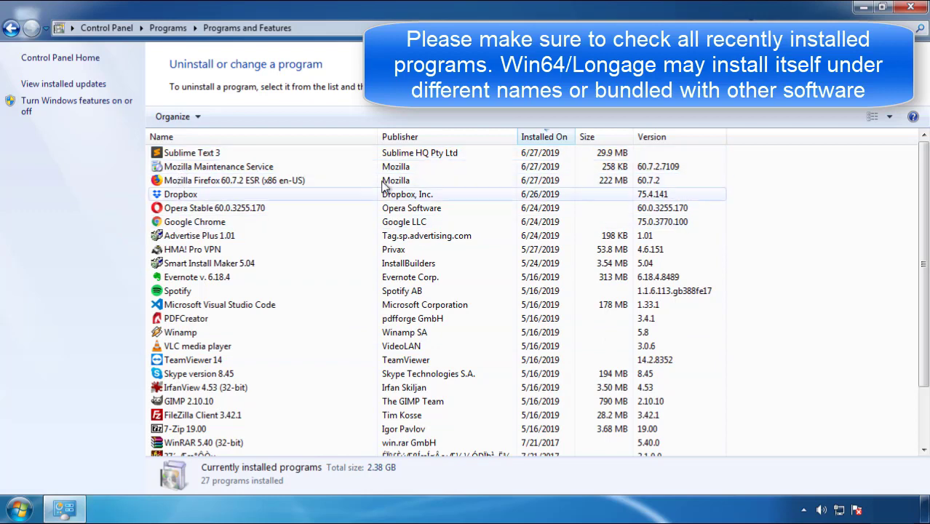
Close the installed-programs list and restart Windows from the Start menu's shutdown options.
{"action": "left_click", "coordinate": [912, 9]}
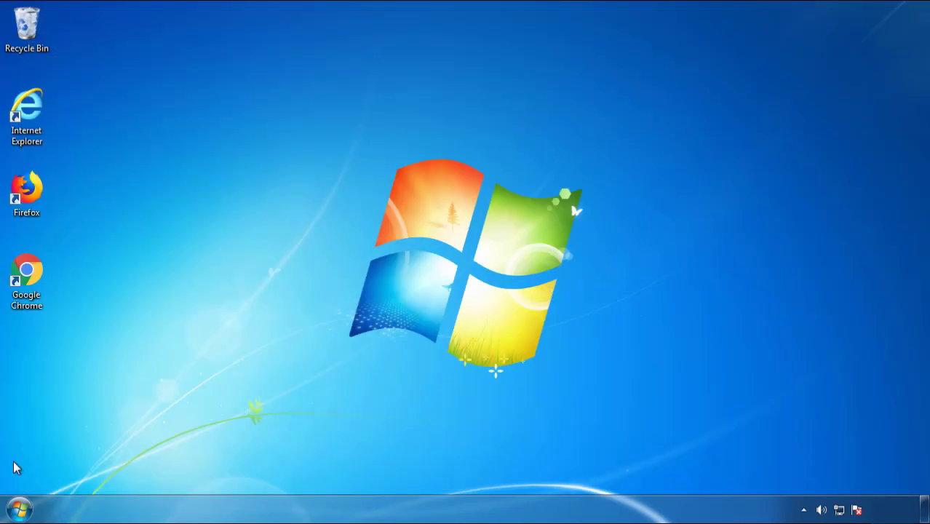
{"action": "left_click", "coordinate": [20, 508]}
{"action": "left_click", "coordinate": [253, 471]}
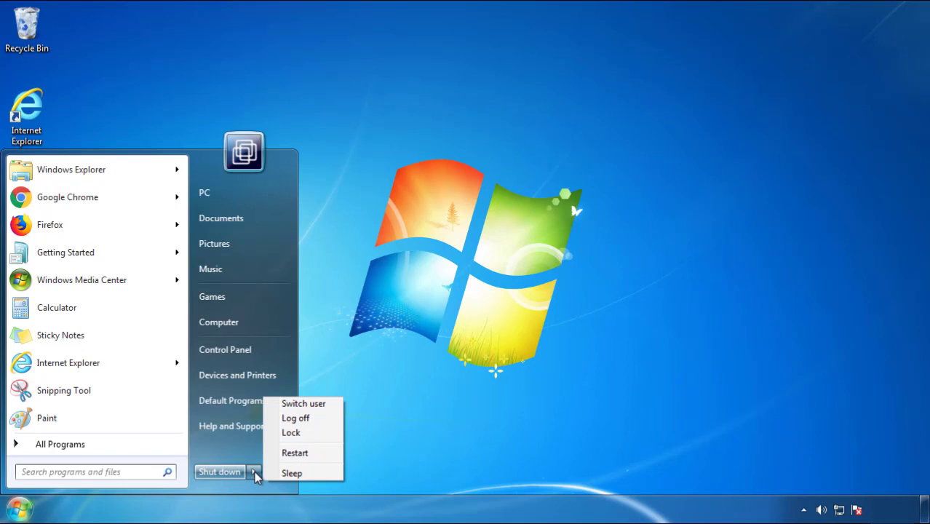
{"action": "left_click", "coordinate": [483, 393]}
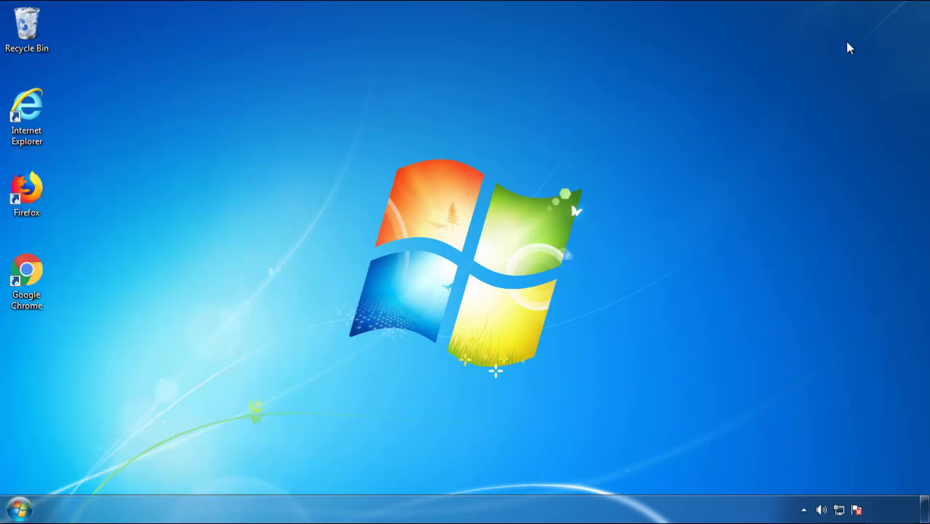
{"action": "left_click", "coordinate": [301, 461]}
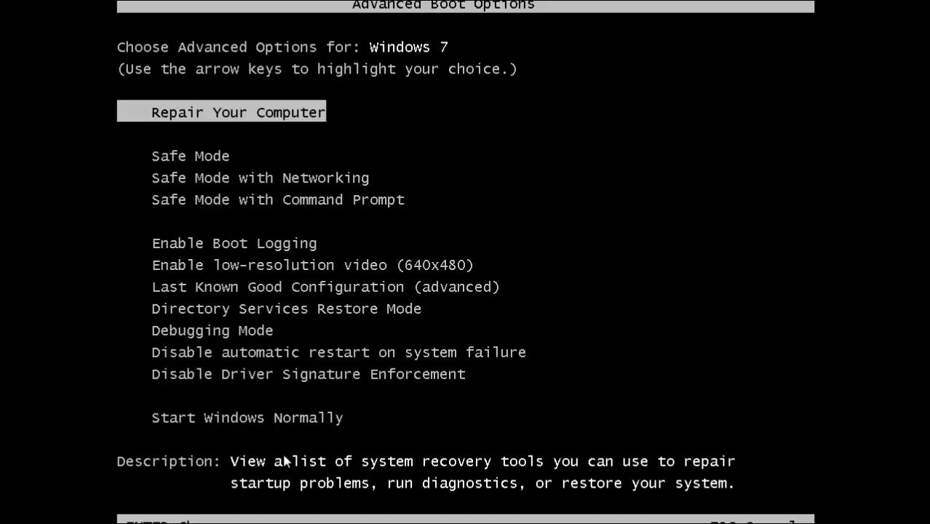
Boot into Safe Mode, launch Firefox without making it the default, and show its menu bar.
{"action": "key", "text": "Down"}
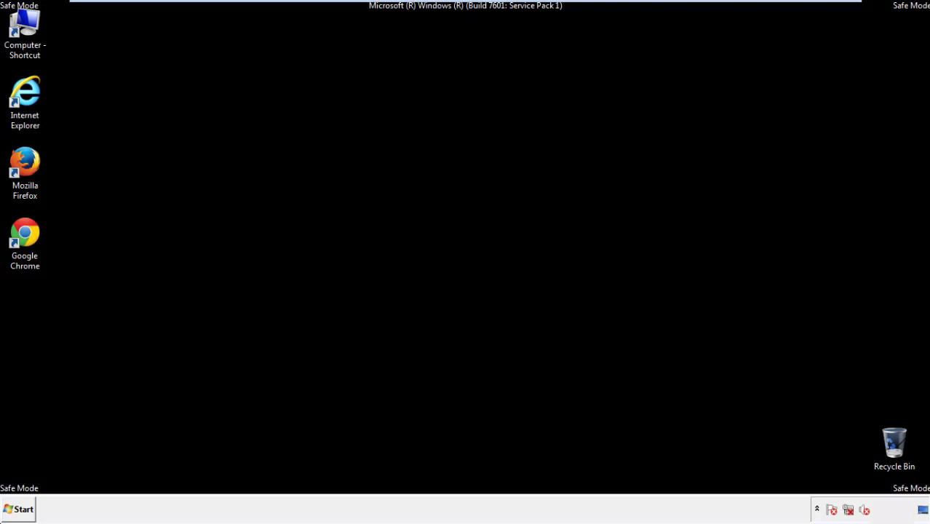
{"action": "double_click", "coordinate": [33, 168]}
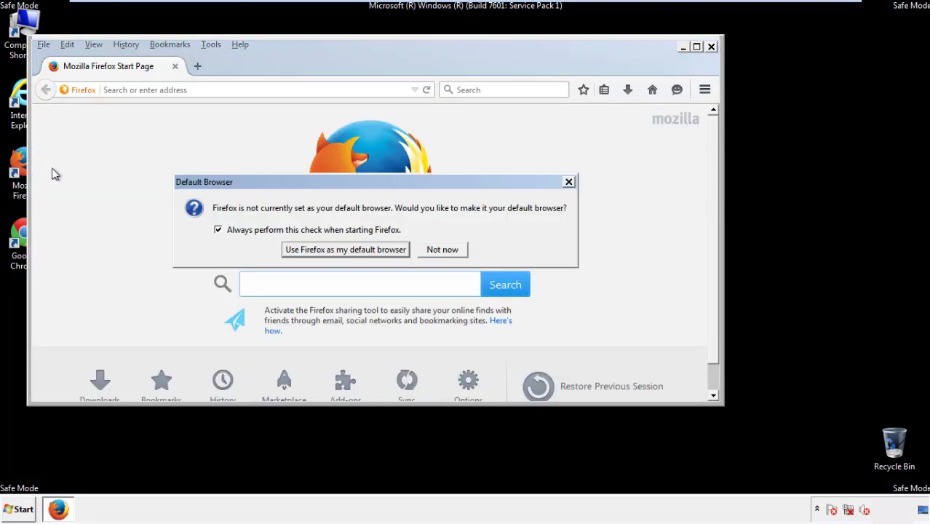
{"action": "left_click", "coordinate": [446, 249]}
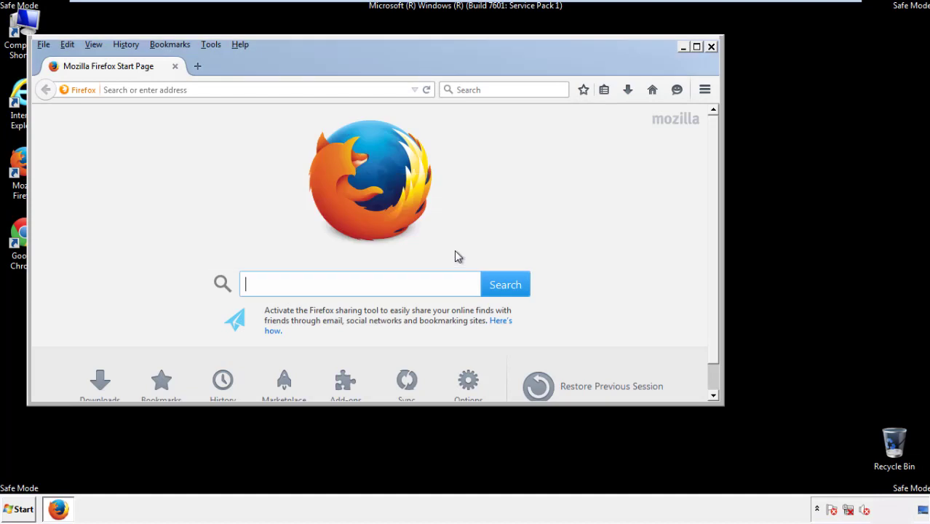
{"action": "right_click", "coordinate": [284, 64]}
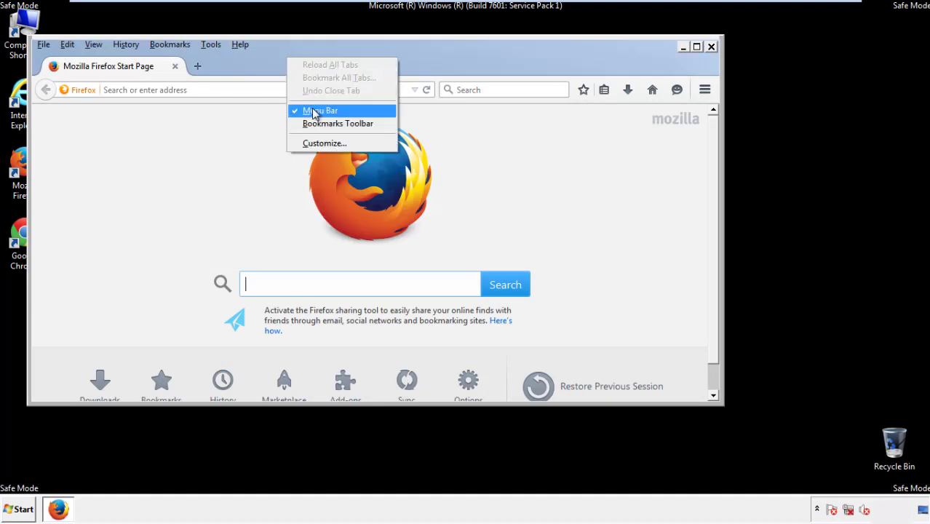
{"action": "left_click", "coordinate": [311, 109]}
{"action": "right_click", "coordinate": [293, 60]}
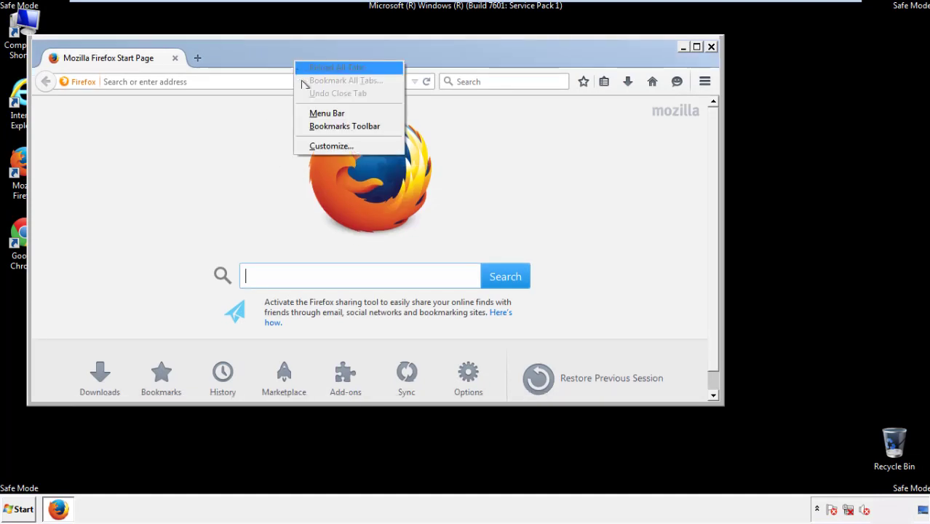
{"action": "left_click", "coordinate": [311, 114]}
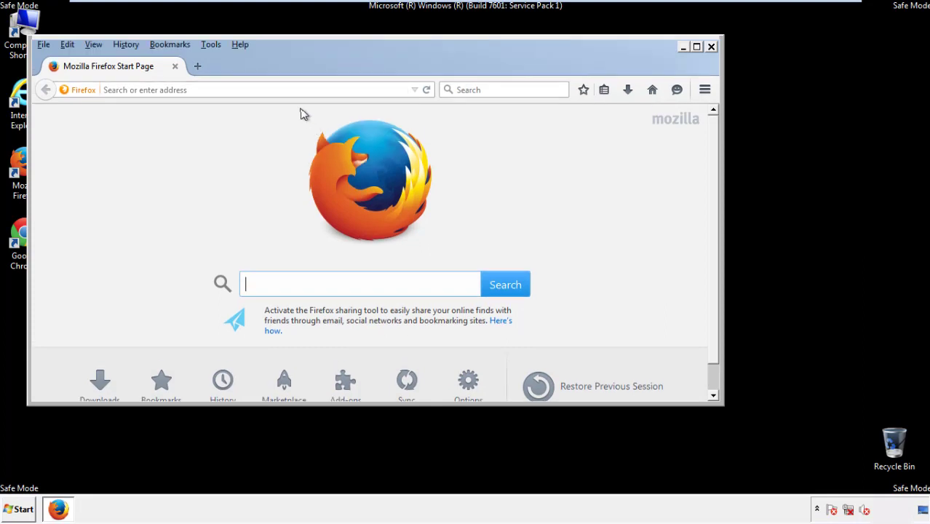
Set Clear Recent History to Everything with all data types ticked, including Site Preferences.
{"action": "left_click", "coordinate": [131, 47]}
{"action": "left_click", "coordinate": [142, 73]}
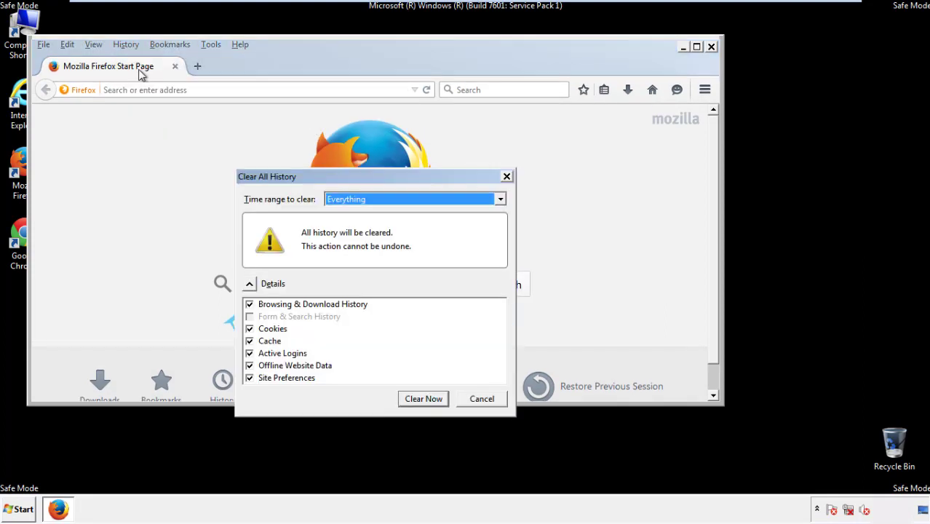
{"action": "left_click", "coordinate": [345, 200]}
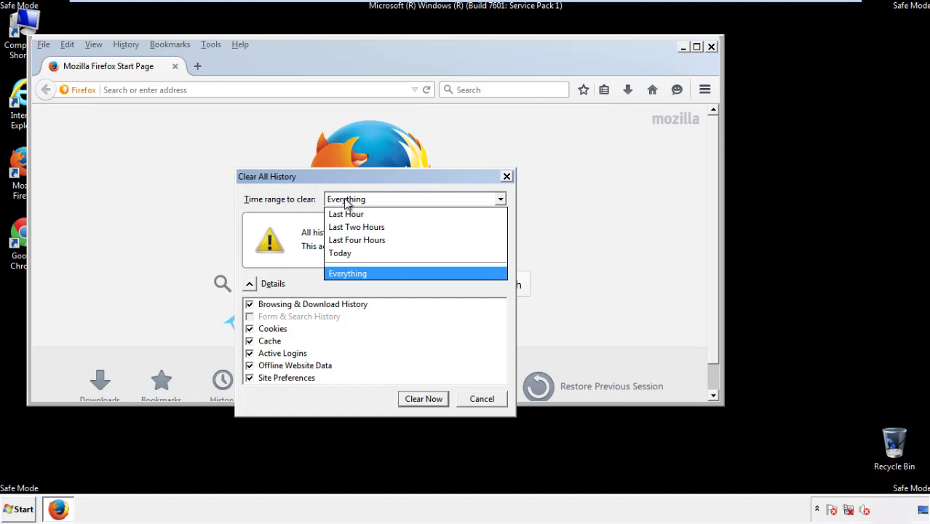
{"action": "left_click", "coordinate": [348, 271]}
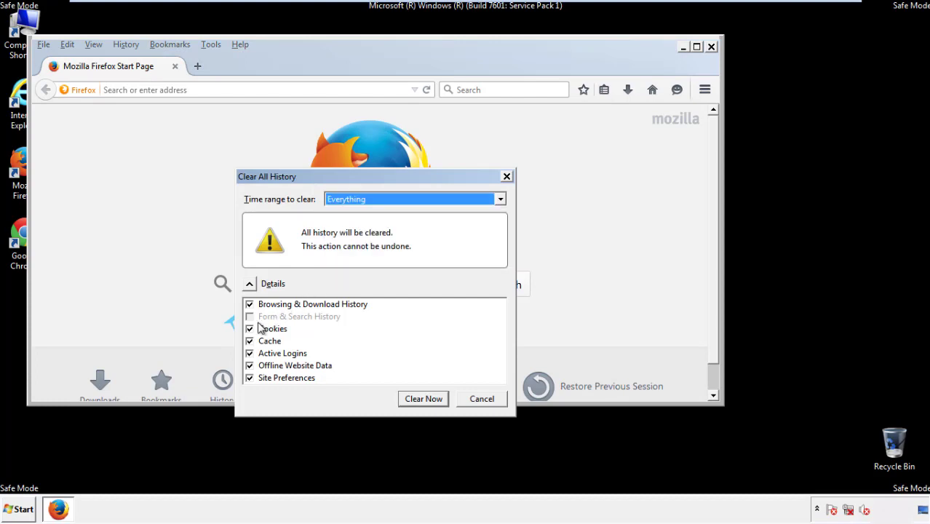
{"action": "left_click", "coordinate": [249, 365]}
{"action": "left_click", "coordinate": [249, 378]}
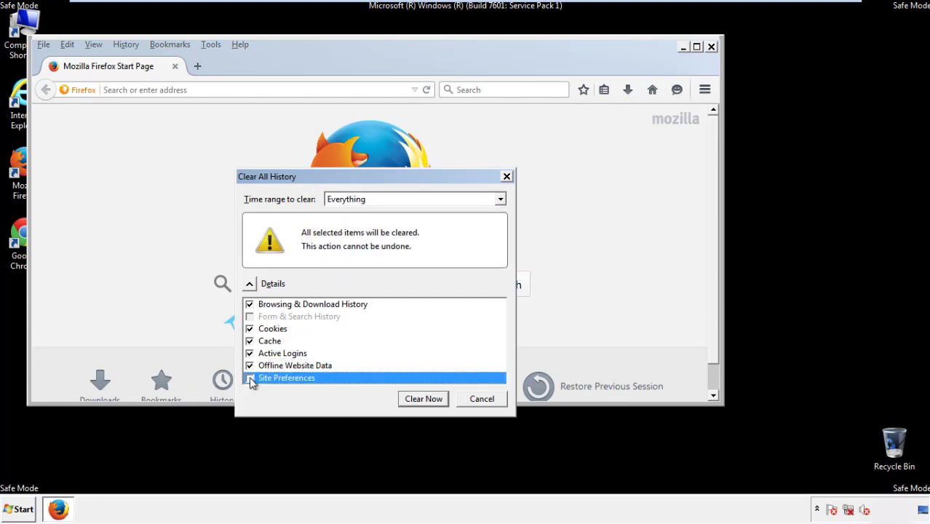
Clear all the selected Firefox history data and bring up Troubleshooting Information.
{"action": "left_click", "coordinate": [422, 401]}
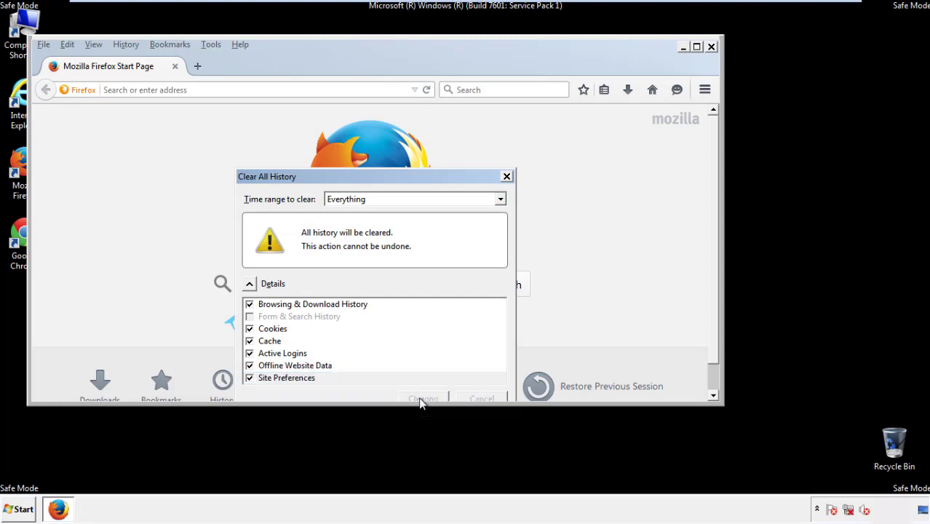
{"action": "left_click", "coordinate": [241, 44]}
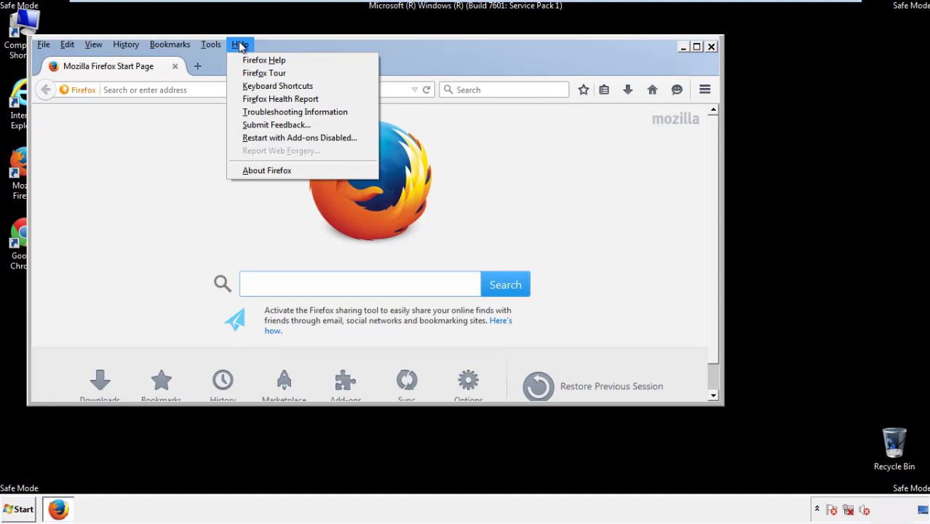
{"action": "left_click", "coordinate": [270, 112]}
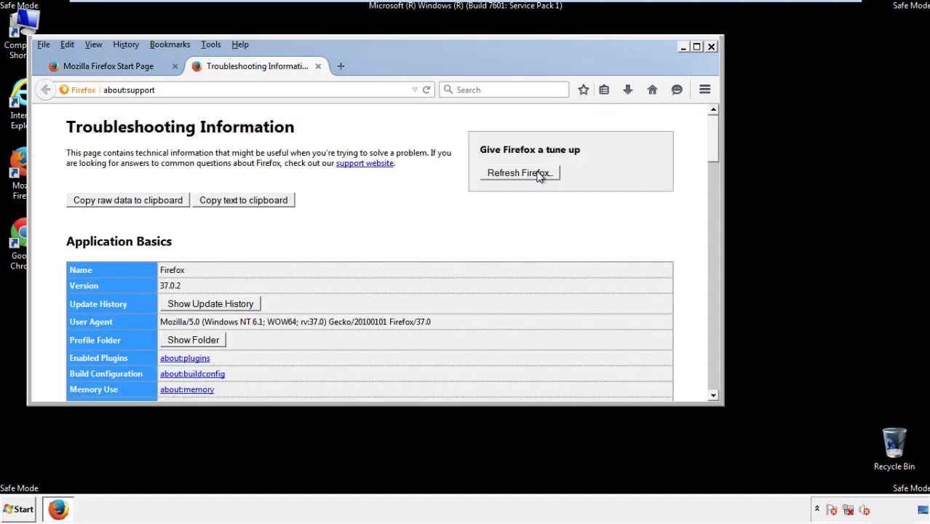
Refresh Firefox to its defaults, finish the import, decline default-browser status, and close it.
{"action": "left_click", "coordinate": [539, 174]}
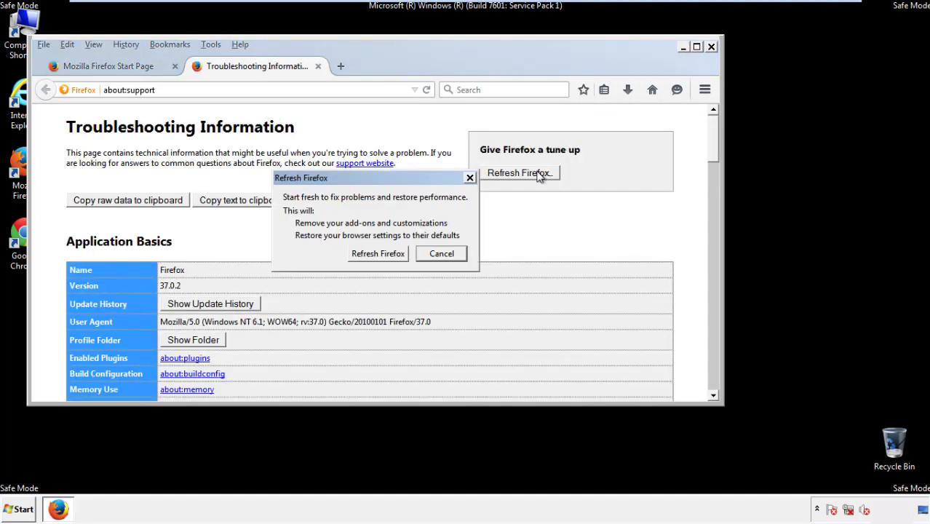
{"action": "left_click", "coordinate": [380, 255]}
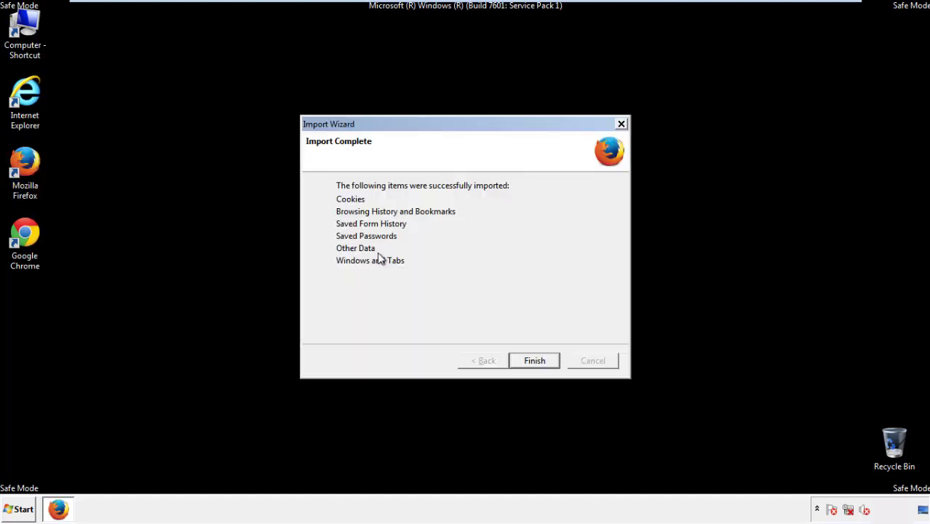
{"action": "left_click", "coordinate": [535, 361]}
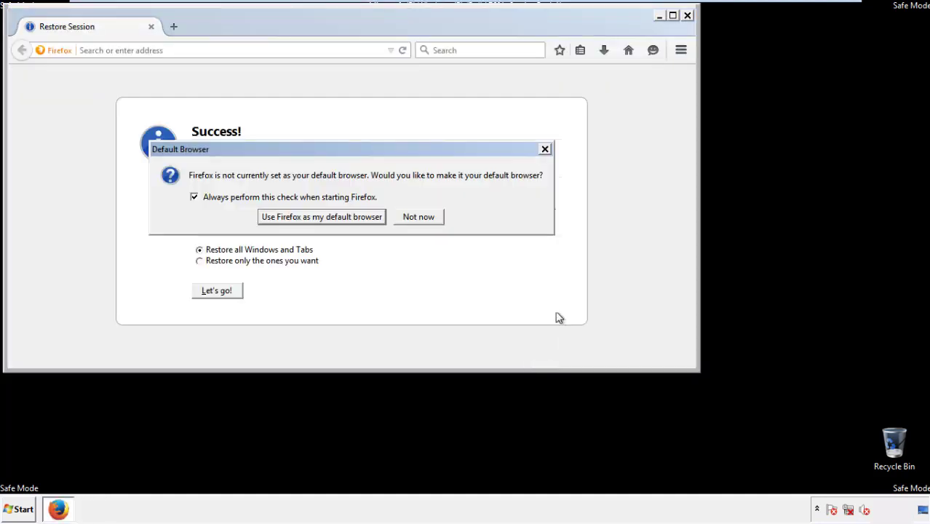
{"action": "left_click", "coordinate": [420, 217]}
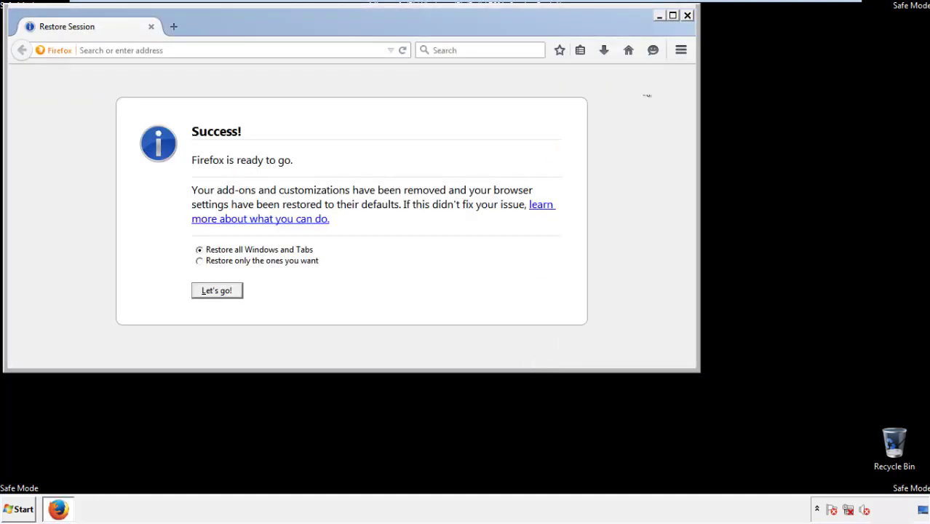
{"action": "left_click", "coordinate": [687, 16]}
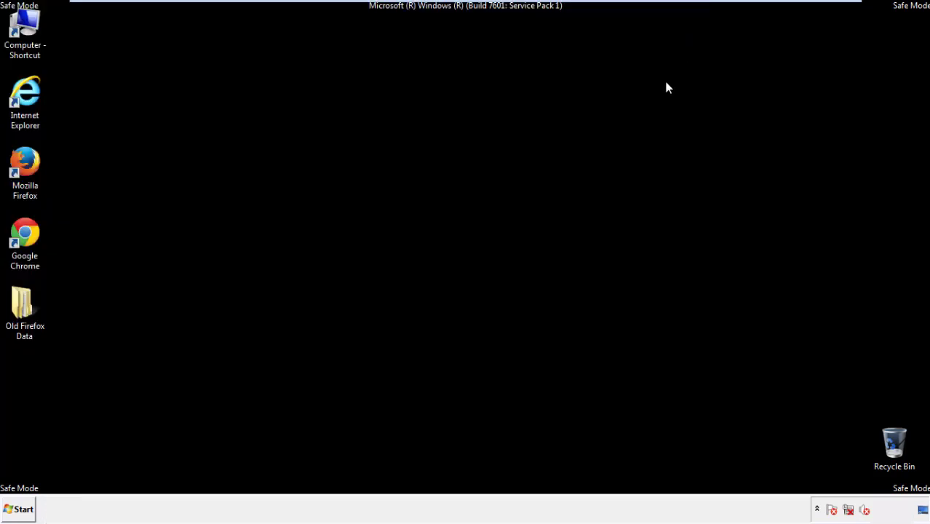
Launch Chrome, dismiss the default-browser prompt, and reach Clear browsing data via Settings > History.
{"action": "left_click", "coordinate": [22, 232]}
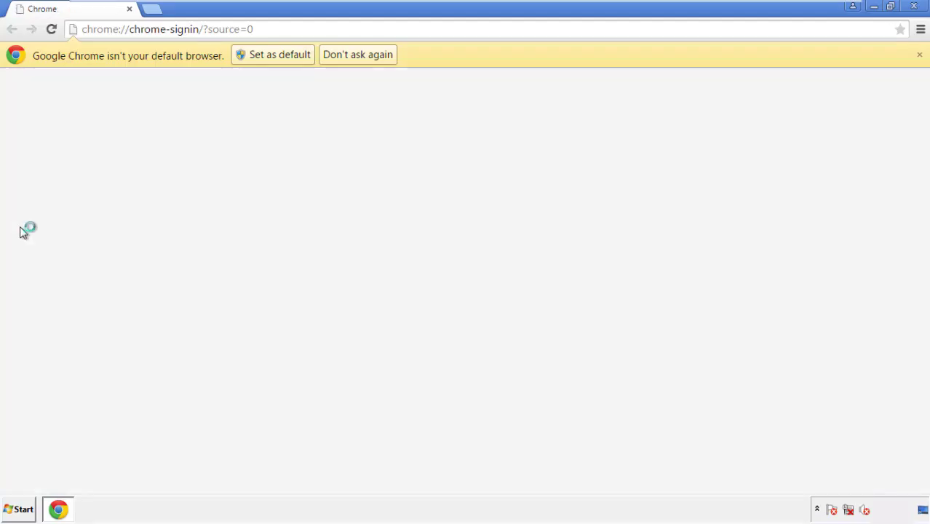
{"action": "left_click", "coordinate": [373, 57]}
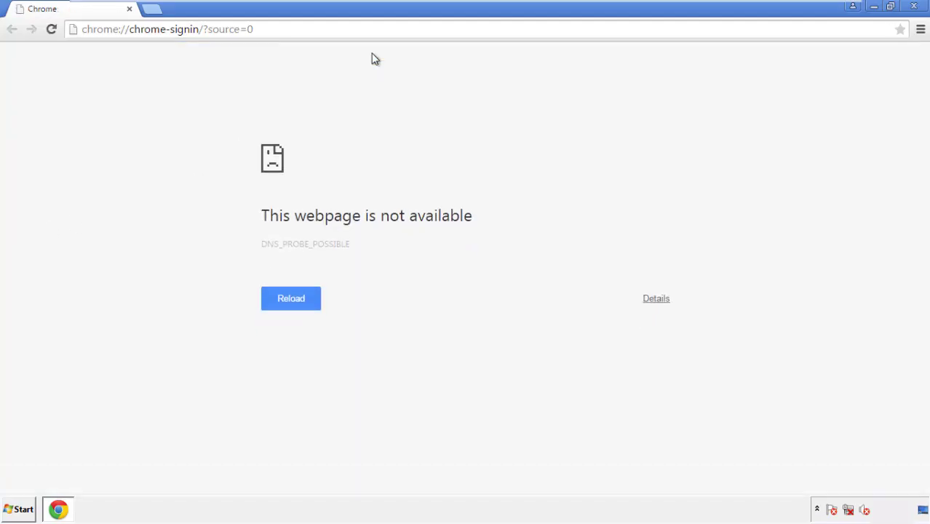
{"action": "left_click", "coordinate": [921, 30]}
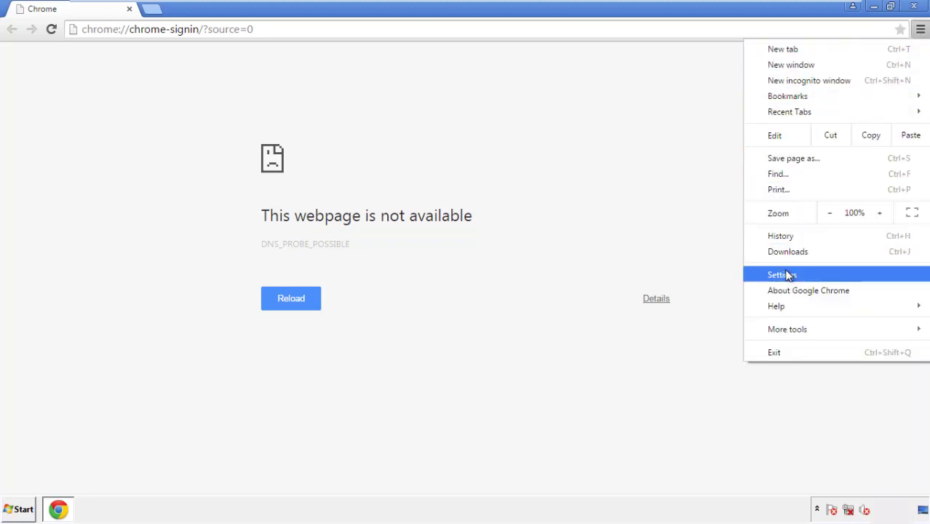
{"action": "left_click", "coordinate": [786, 275]}
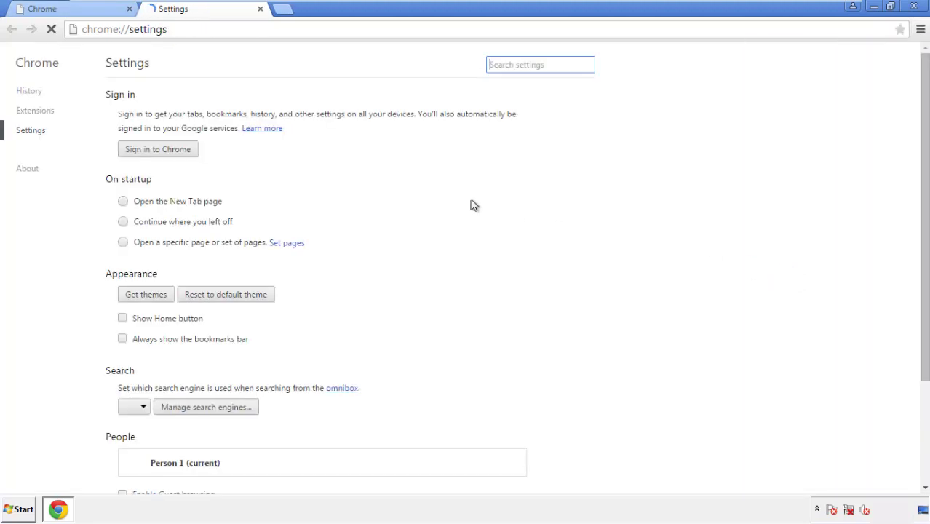
{"action": "left_click", "coordinate": [33, 94]}
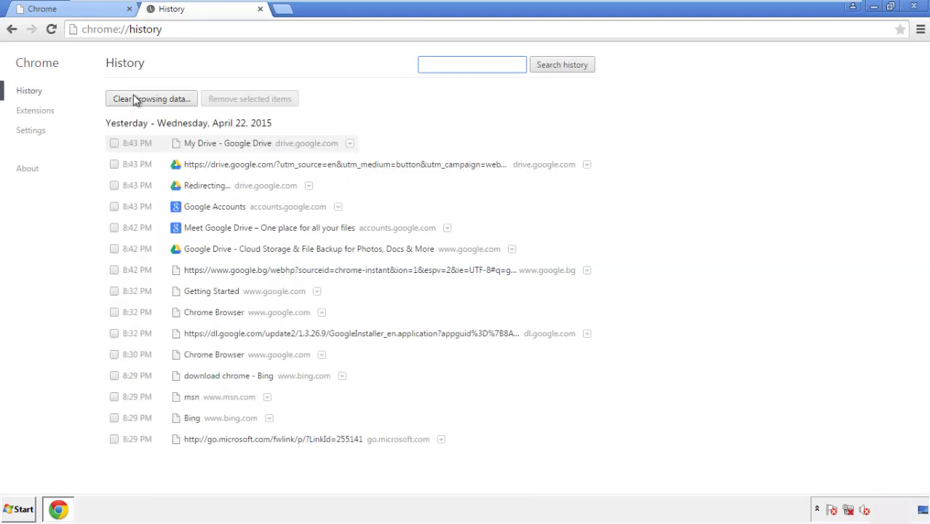
{"action": "left_click", "coordinate": [140, 102]}
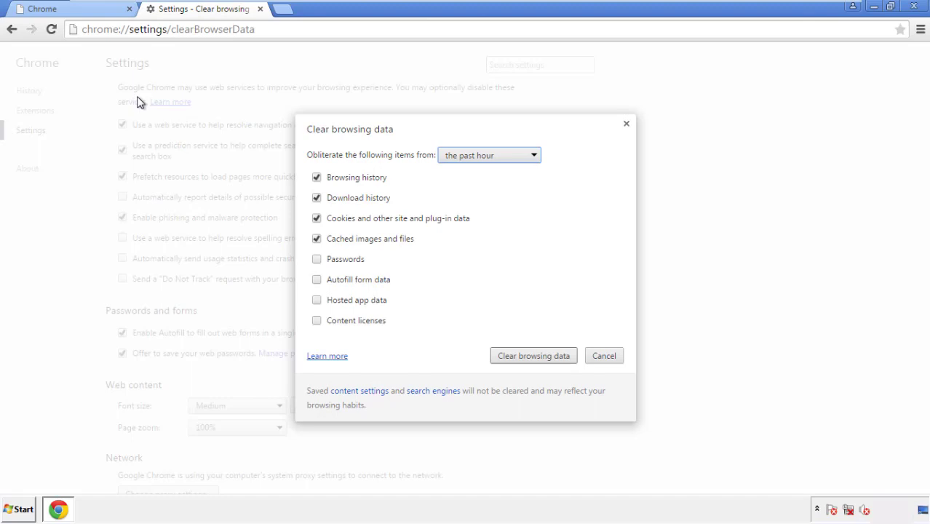
Clear Chrome's browsing data from the beginning of time, with Autofill form data included.
{"action": "left_click", "coordinate": [468, 156]}
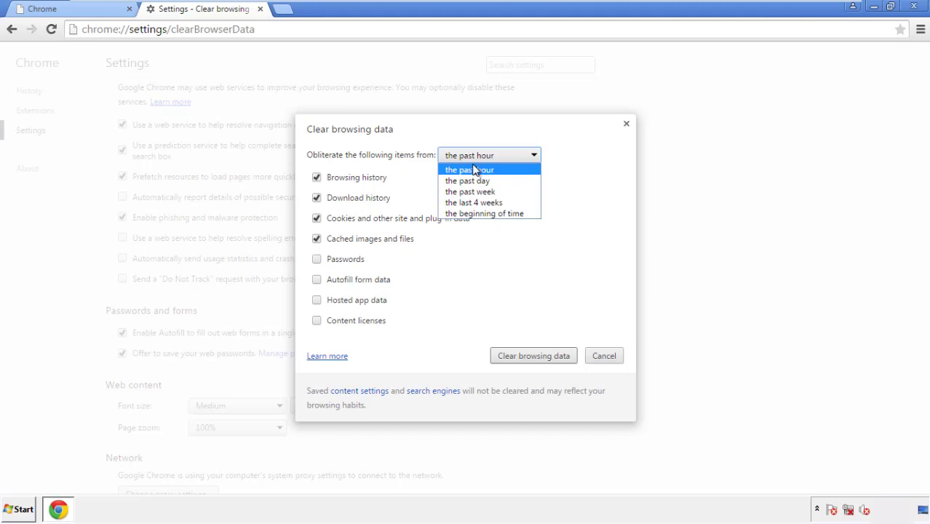
{"action": "left_click", "coordinate": [463, 215]}
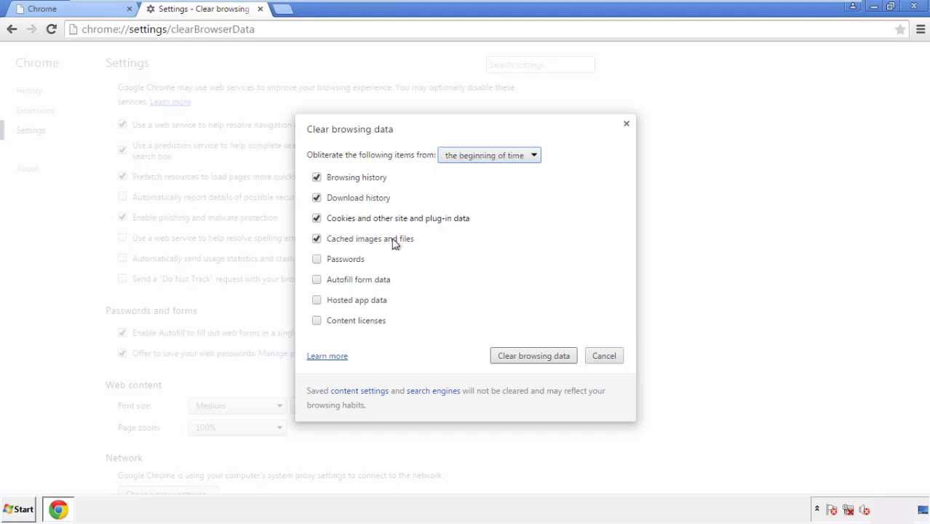
{"action": "left_click", "coordinate": [320, 280]}
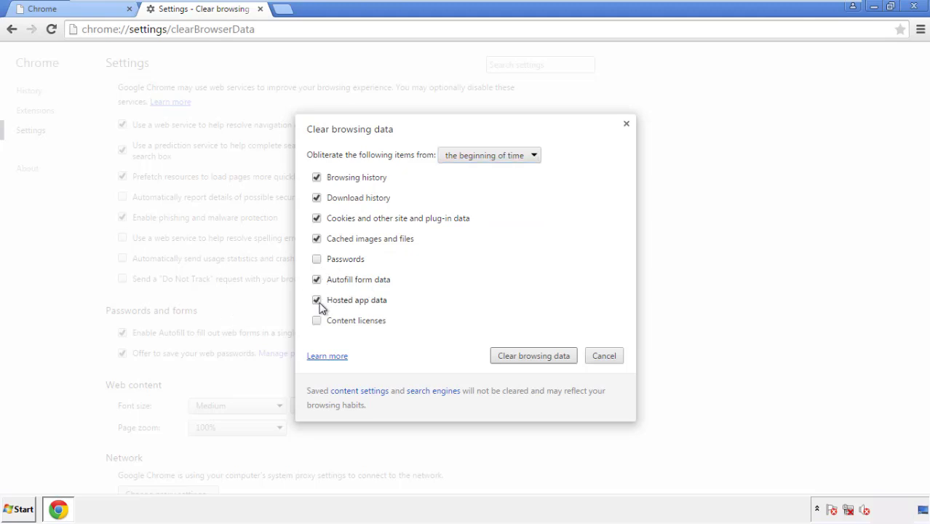
{"action": "left_click", "coordinate": [519, 356]}
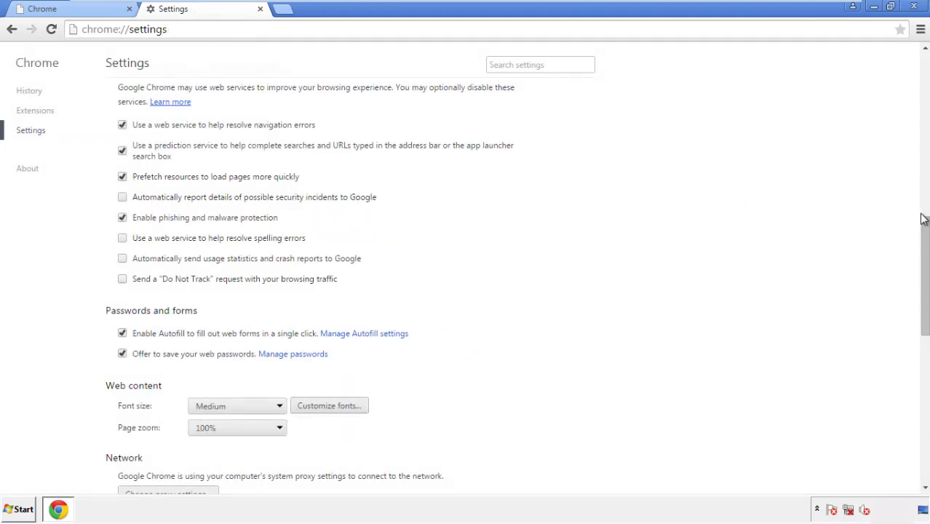
Reset Chrome's settings to their original defaults, close Chrome, and deselect its desktop shortcut.
{"action": "left_click_drag", "start_coordinate": [923, 219], "coordinate": [924, 382]}
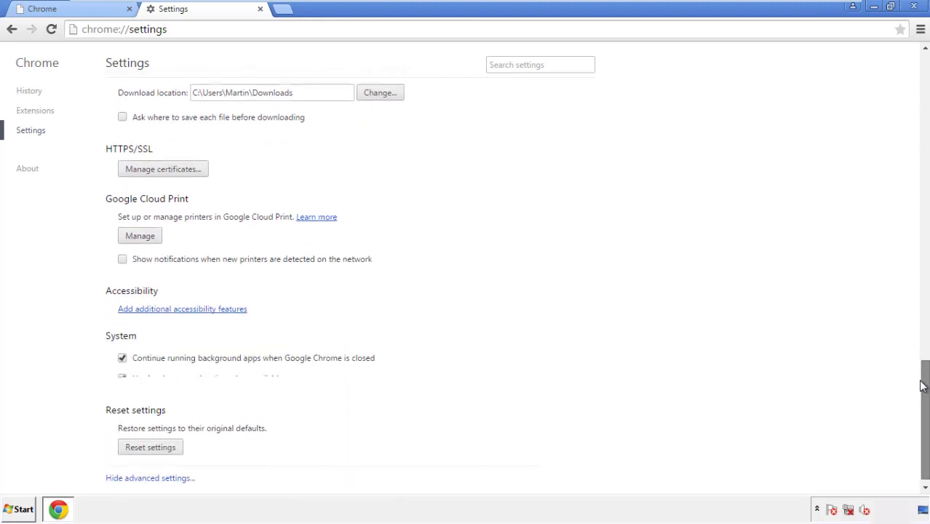
{"action": "left_click", "coordinate": [176, 442]}
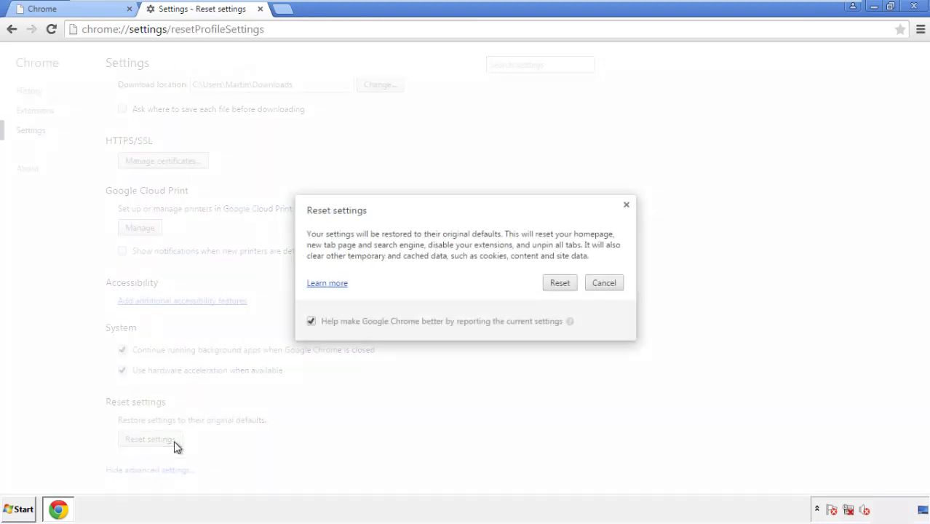
{"action": "left_click", "coordinate": [561, 283]}
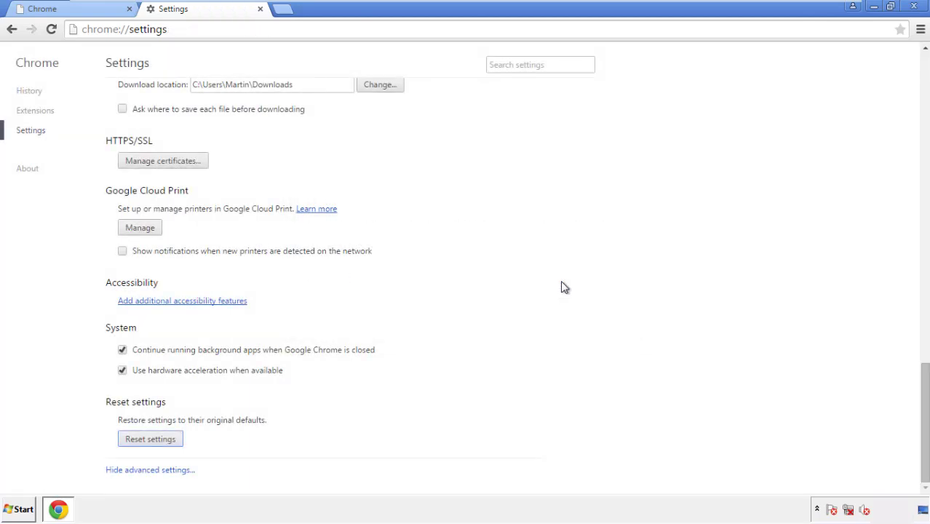
{"action": "left_click", "coordinate": [911, 6]}
{"action": "left_click", "coordinate": [500, 235]}
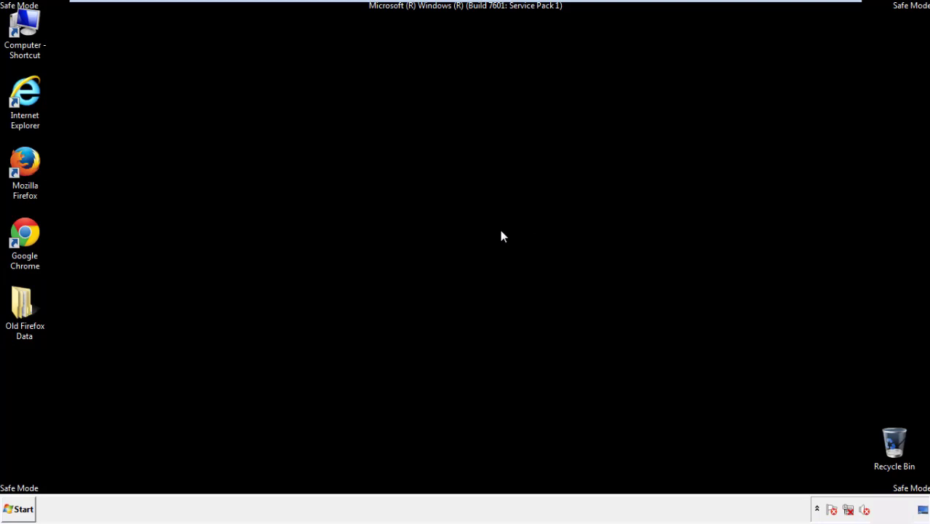
Remove the Search Mine extension in Firefox's Add-ons manager, then close Firefox.
{"action": "double_click", "coordinate": [35, 182]}
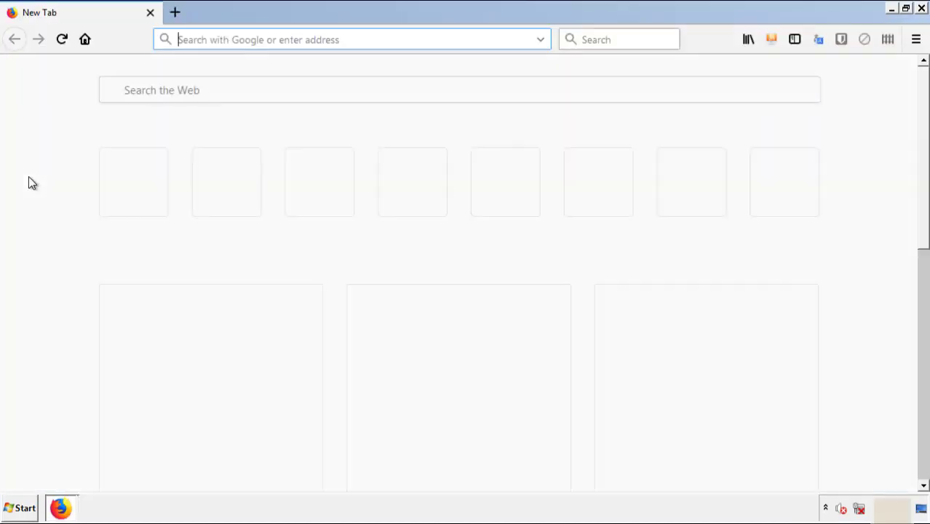
{"action": "left_click", "coordinate": [916, 39]}
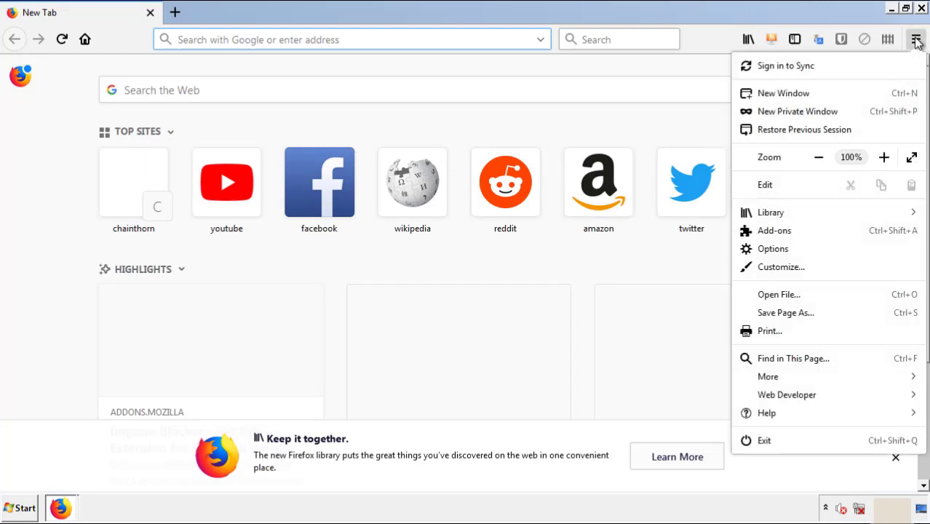
{"action": "left_click", "coordinate": [858, 237]}
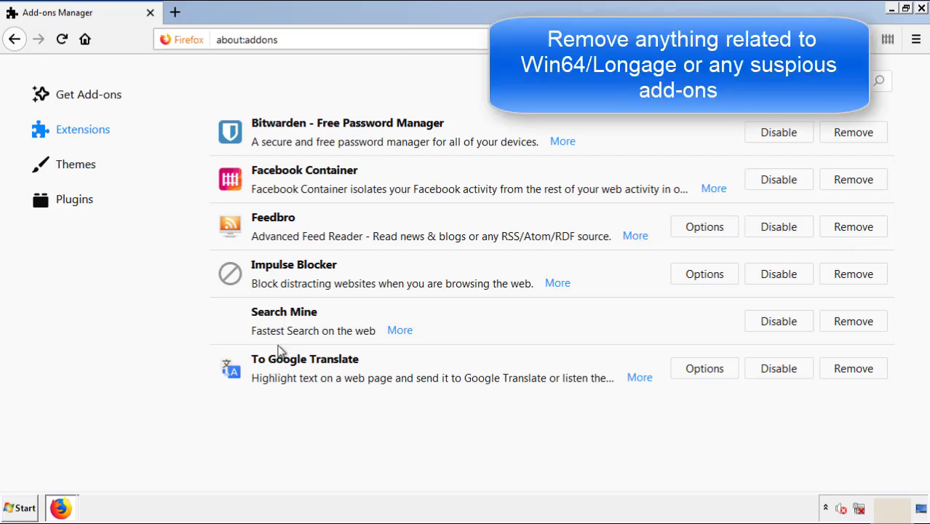
{"action": "left_click", "coordinate": [850, 324]}
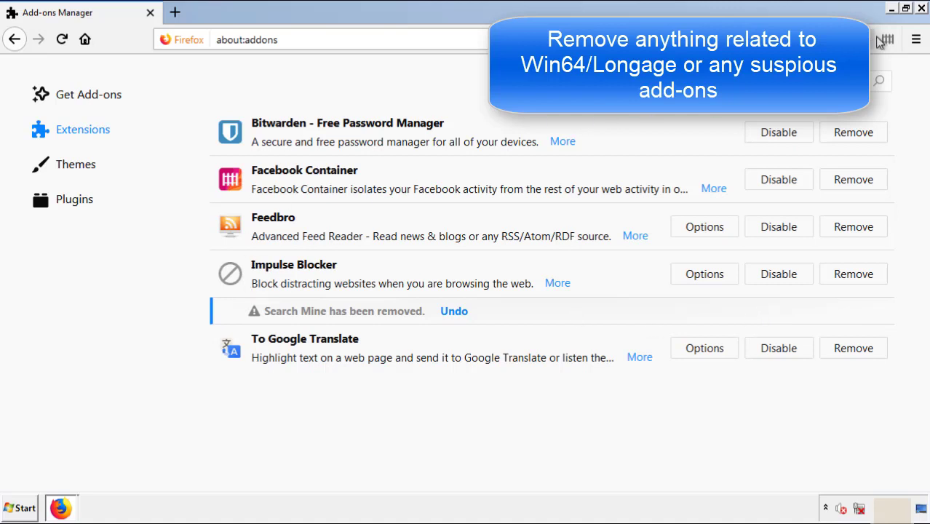
{"action": "left_click", "coordinate": [922, 10]}
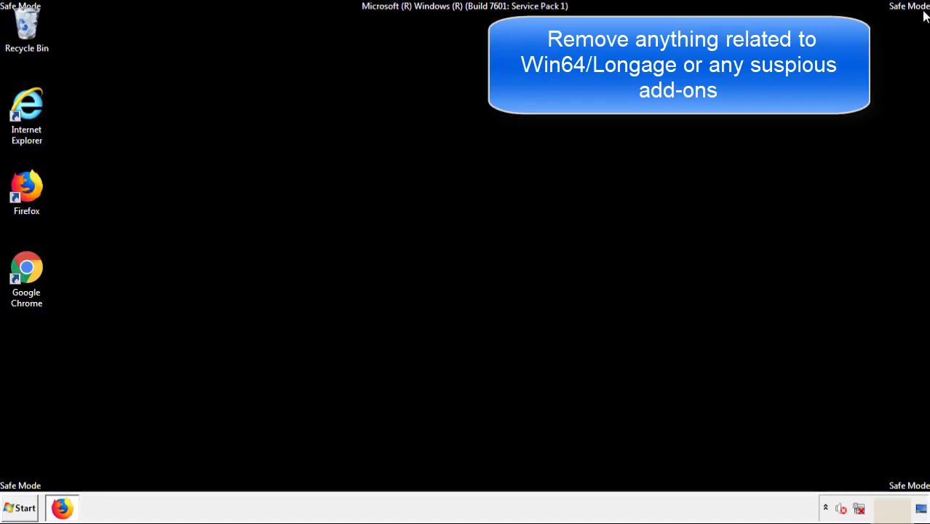
Remove the Search Mine extension from Chrome's Extensions page, confirm it, then close Chrome.
{"action": "double_click", "coordinate": [26, 280]}
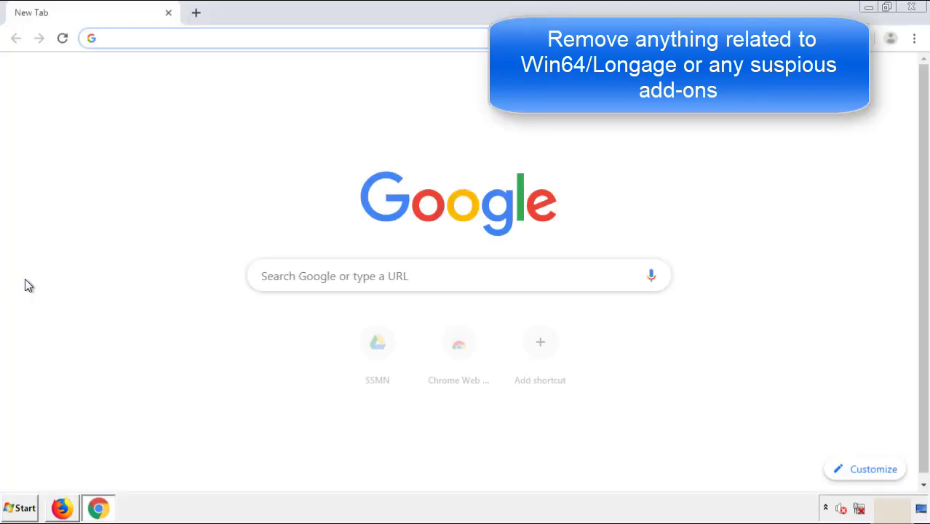
{"action": "left_click", "coordinate": [914, 38]}
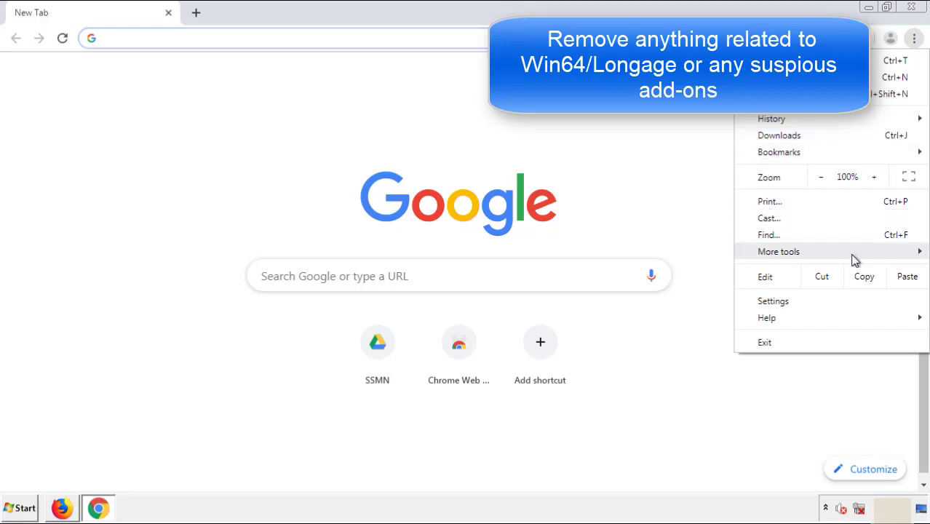
{"action": "mouse_move", "coordinate": [778, 251]}
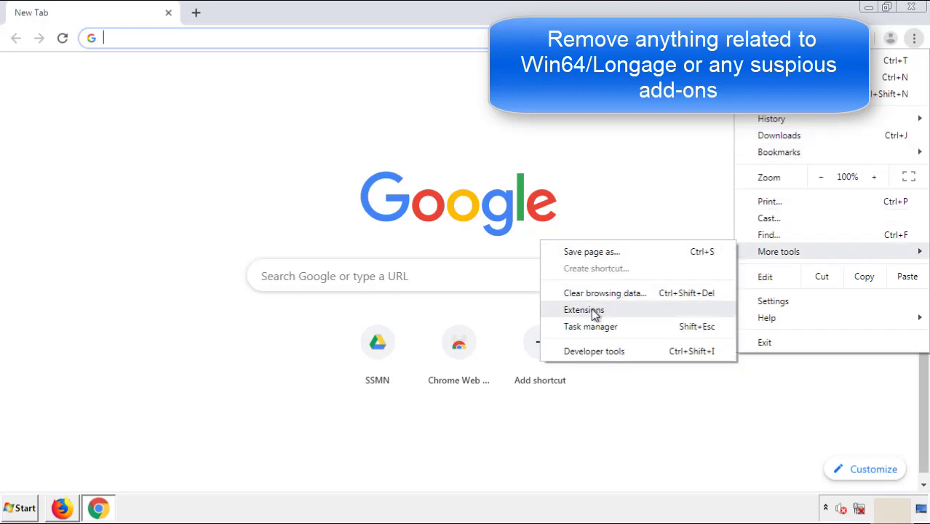
{"action": "left_click", "coordinate": [590, 310]}
{"action": "scroll", "coordinate": [264, 237], "scroll_direction": "down", "scroll_amount": 6}
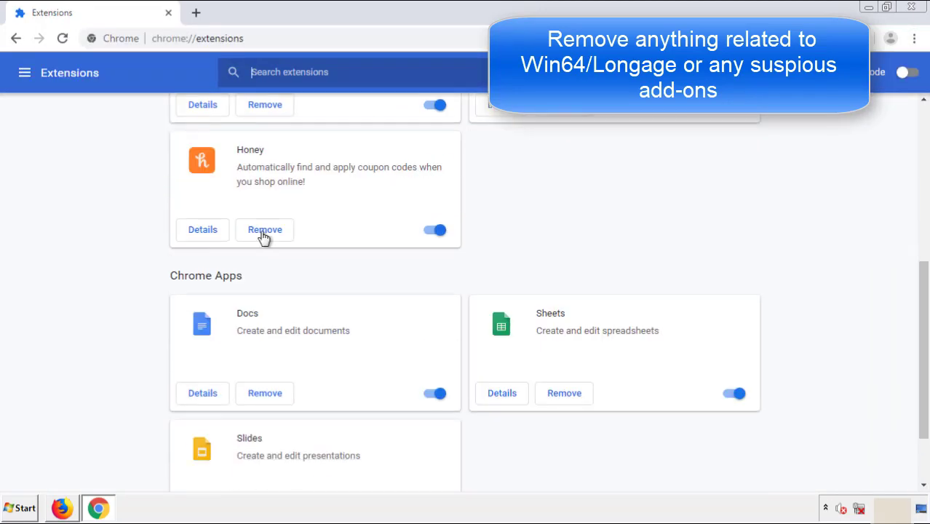
{"action": "scroll", "coordinate": [353, 266], "scroll_direction": "up", "scroll_amount": 7}
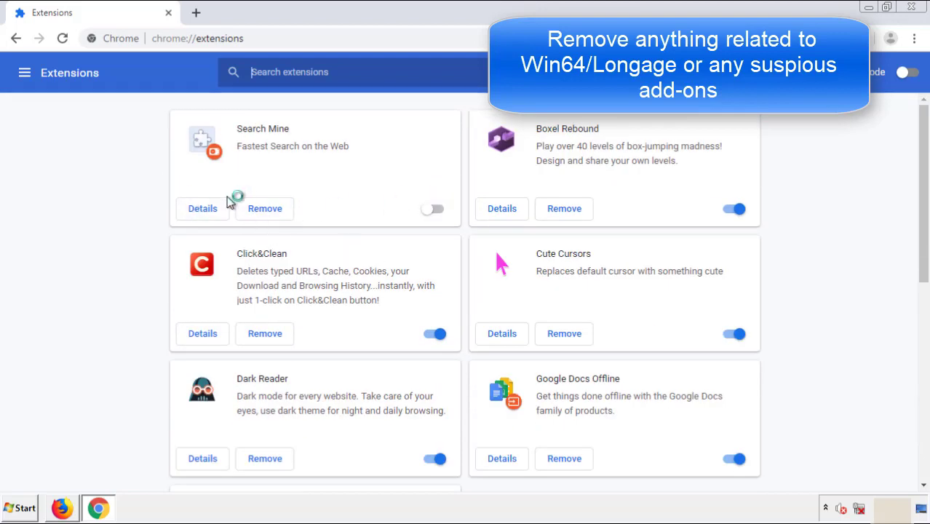
{"action": "left_click", "coordinate": [264, 210]}
{"action": "left_click", "coordinate": [513, 123]}
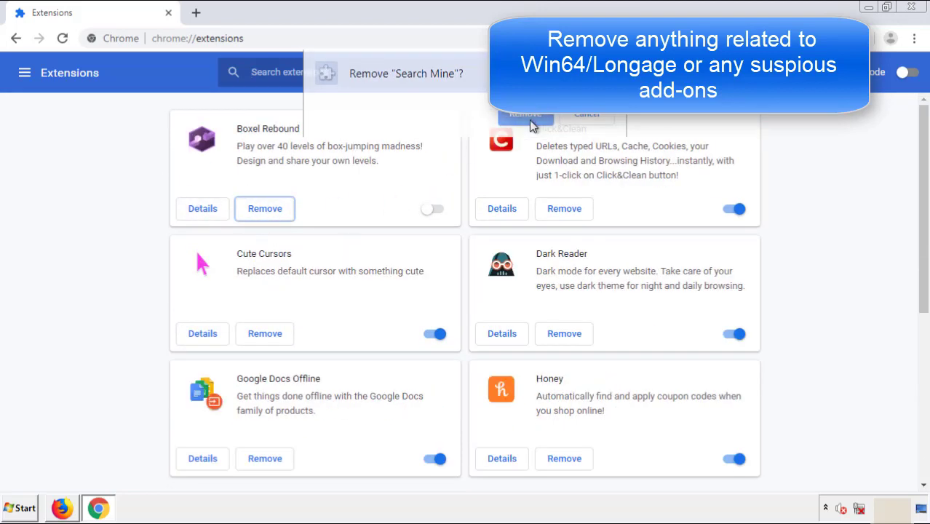
{"action": "left_click", "coordinate": [920, 10]}
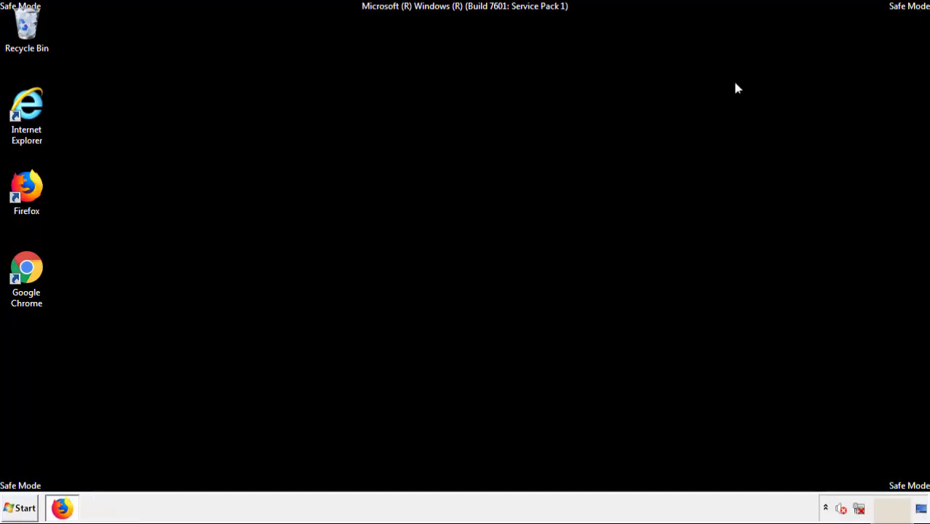
Open the Start menu to reach the shutdown and Restart options.
{"action": "left_click", "coordinate": [21, 509]}
{"action": "mouse_move", "coordinate": [251, 477]}
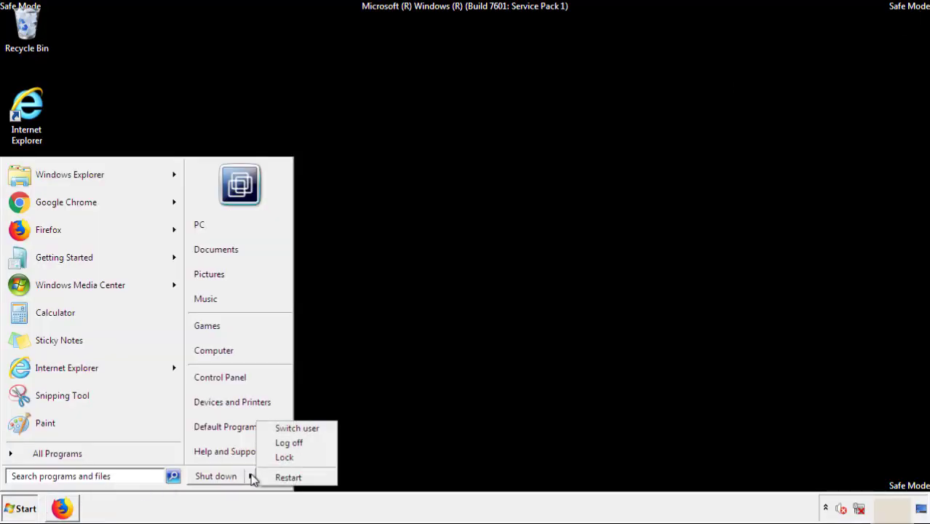